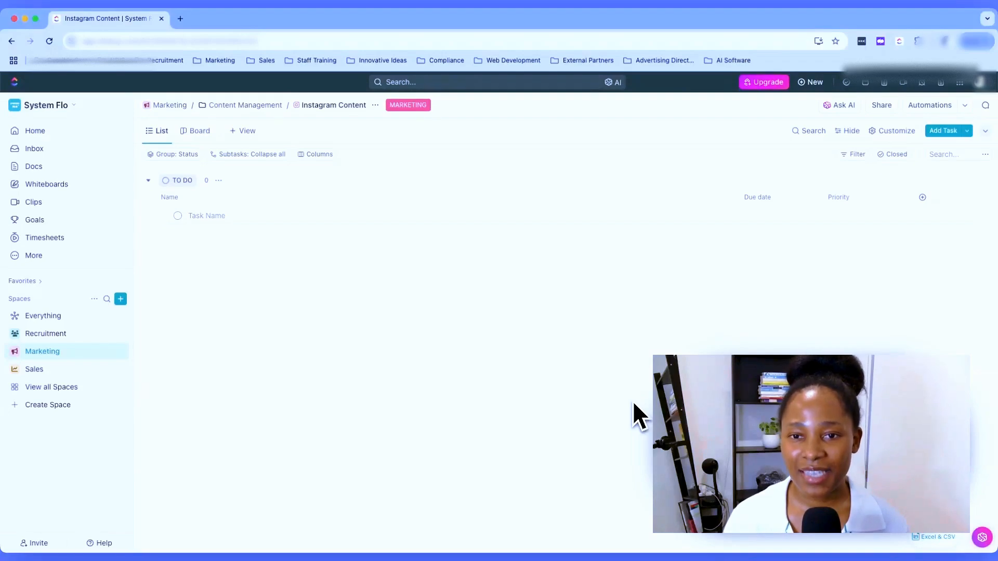
Step: Expand the Recruitment space and its Position Hiring folder, and open the Registered Nurse list to view its tasks
left_click(46, 339)
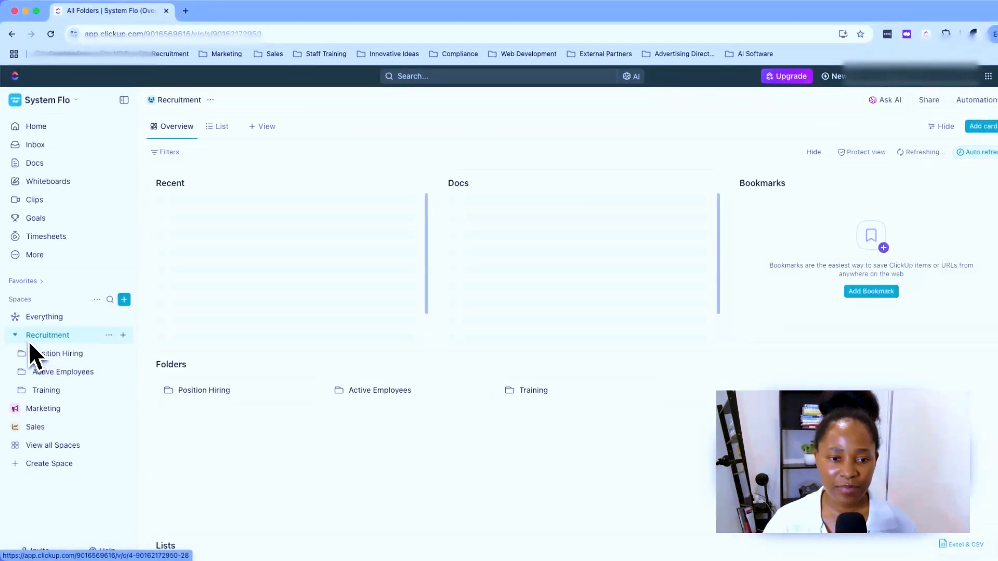
left_click(16, 336)
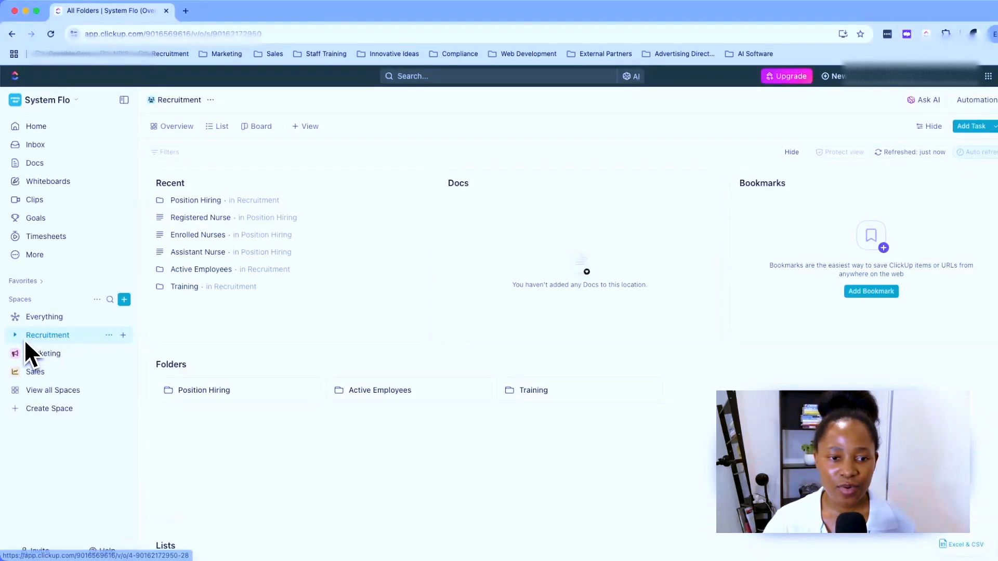
left_click(20, 337)
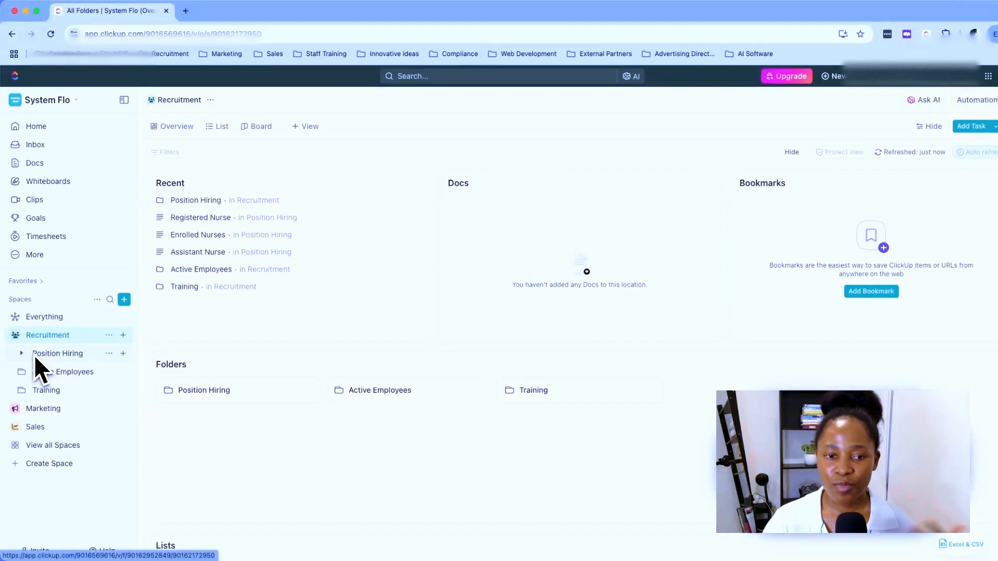
left_click(34, 355)
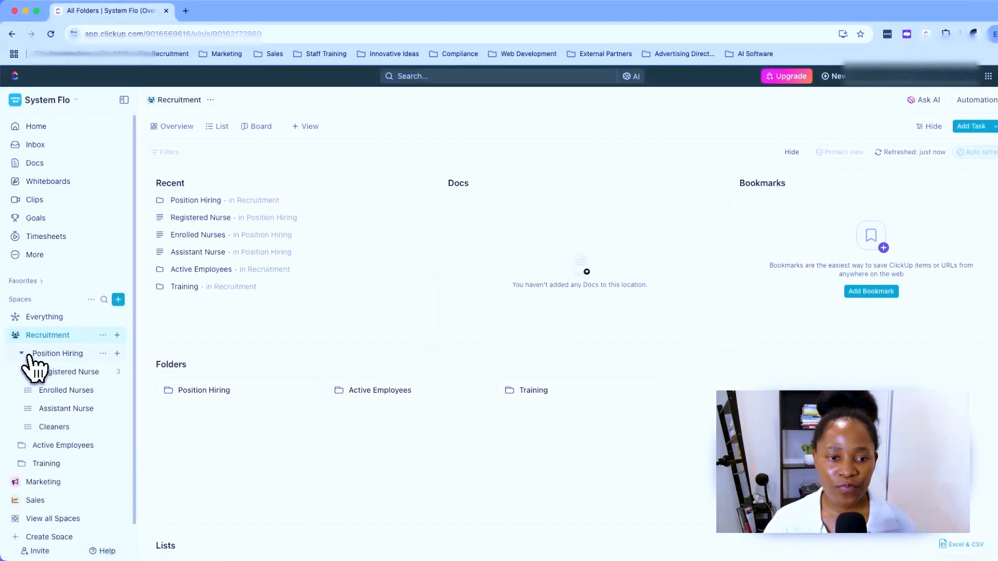
left_click(67, 373)
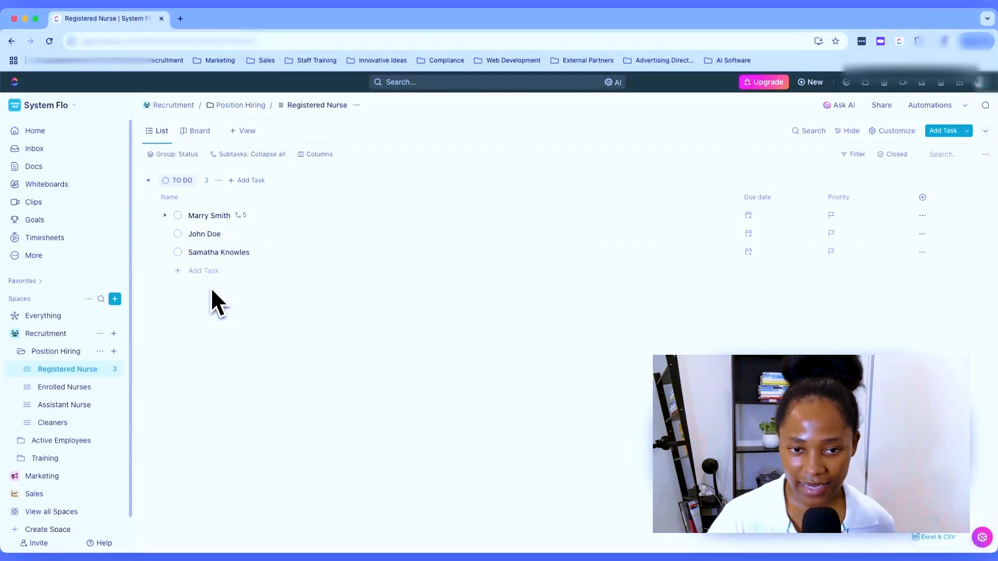
Step: Collapse the Recruitment space, view the Instagram Content list in Marketing's Content Management folder, and collapse Marketing again
left_click(21, 352)
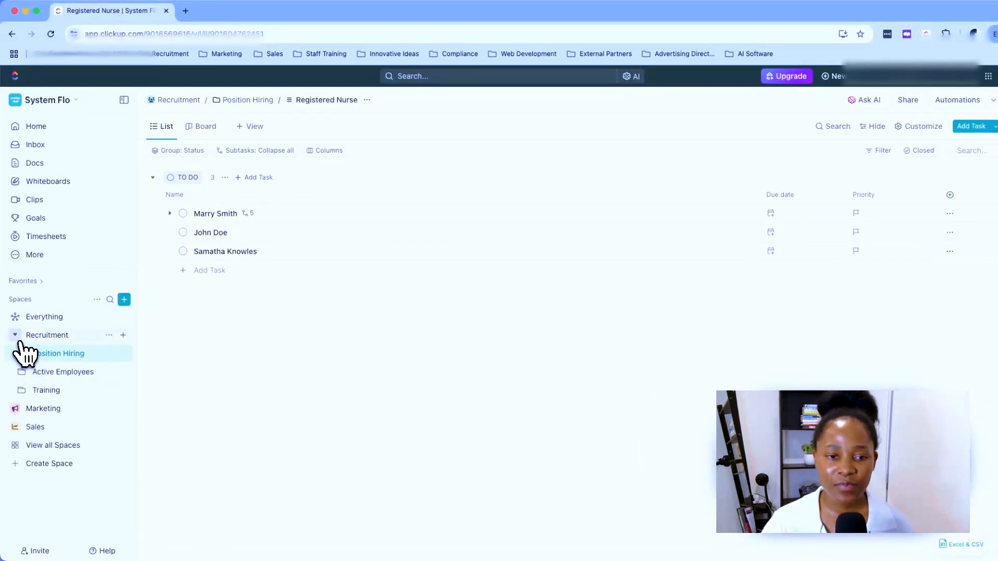
left_click(16, 335)
left_click(15, 353)
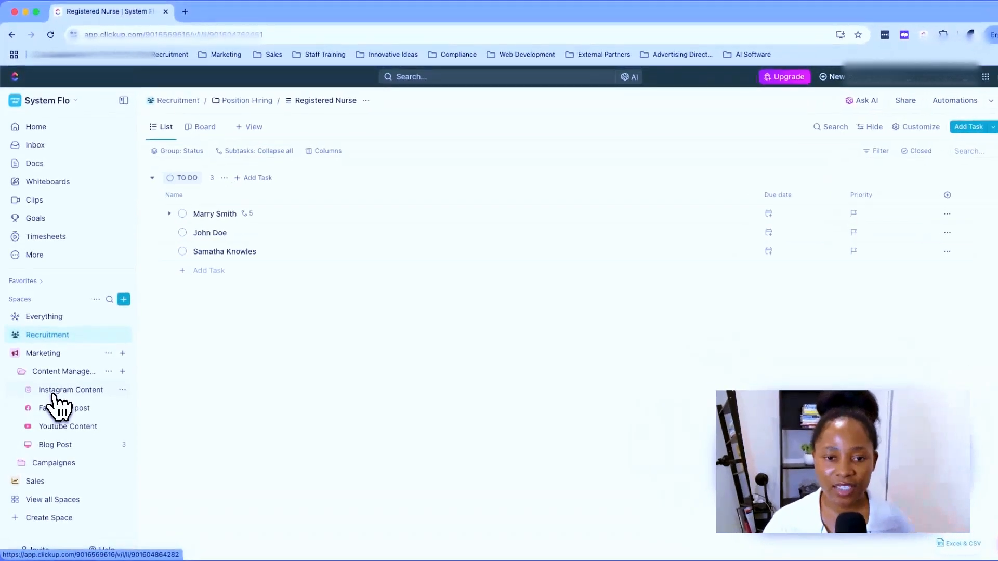
left_click(54, 396)
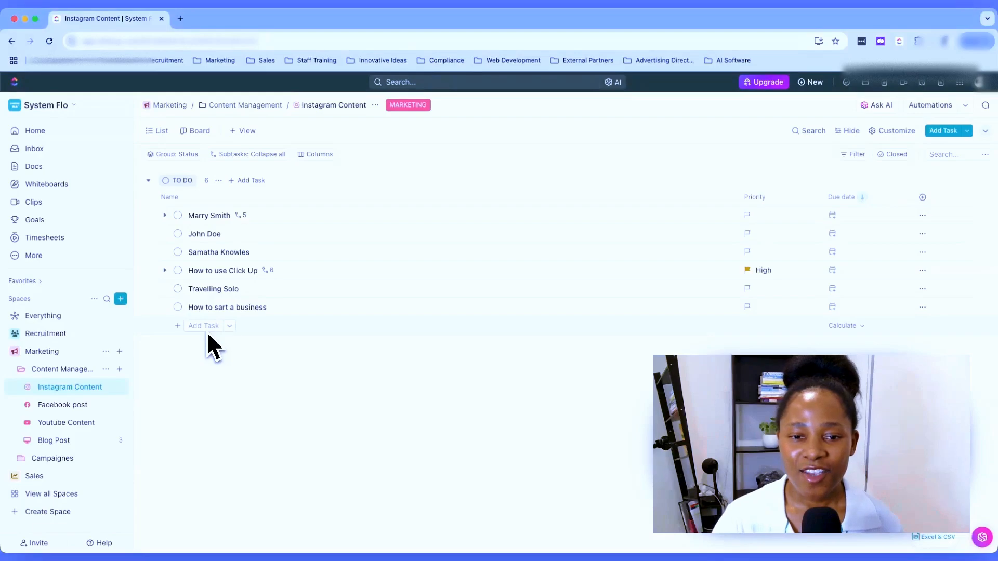
left_click(21, 370)
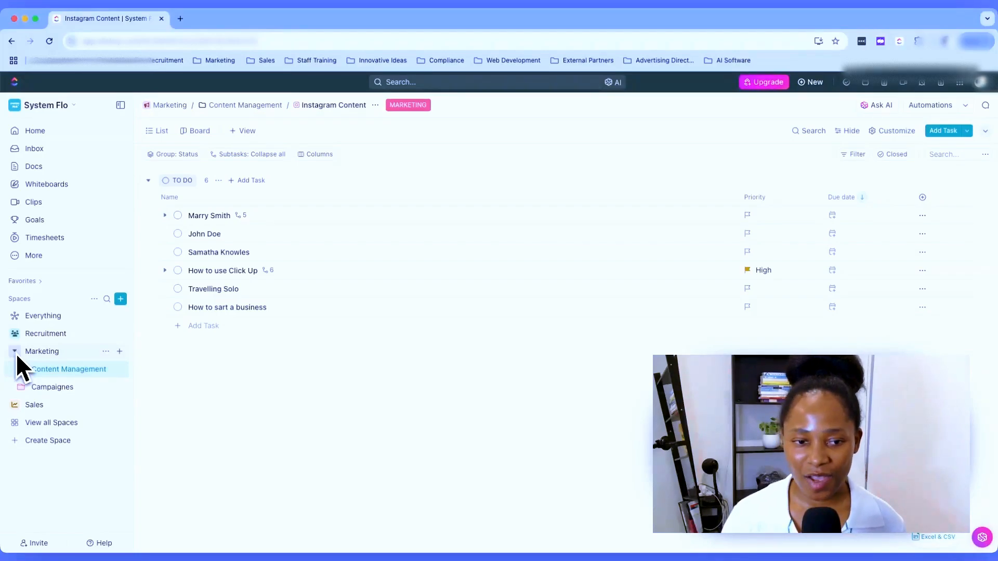
left_click(15, 351)
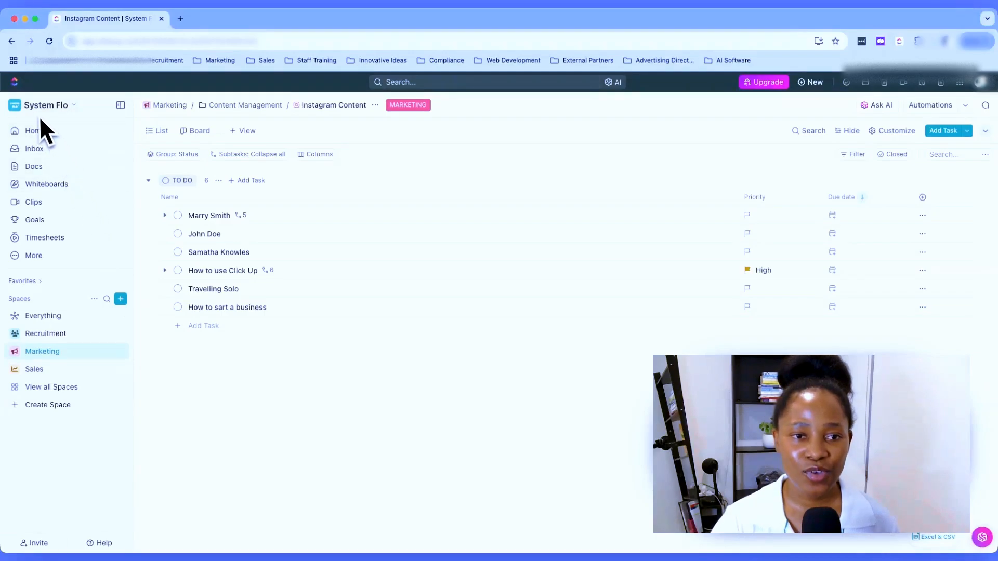
Step: Open the System Flo workspace settings, go to Task Types, and highlight the default Task type
left_click(72, 108)
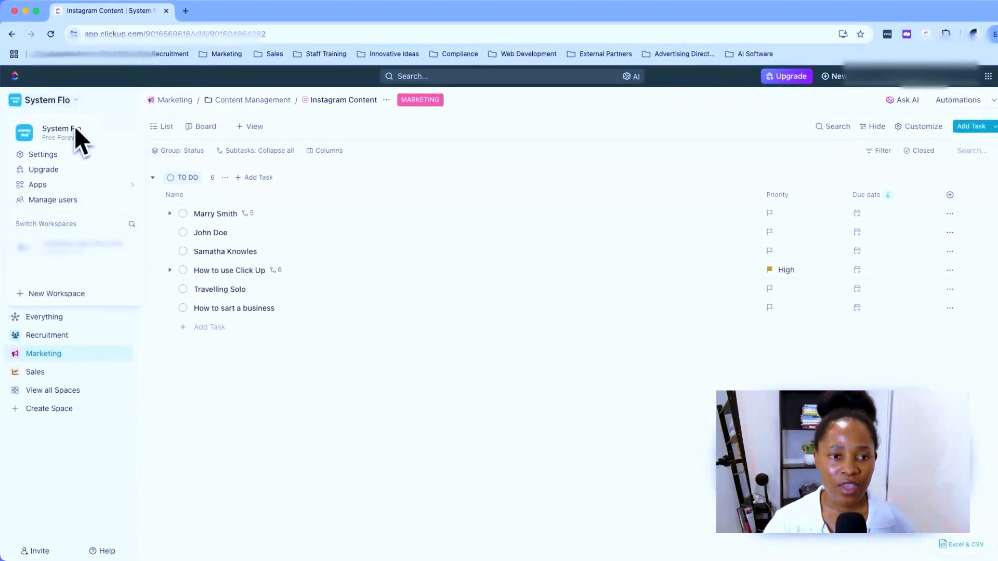
left_click(50, 154)
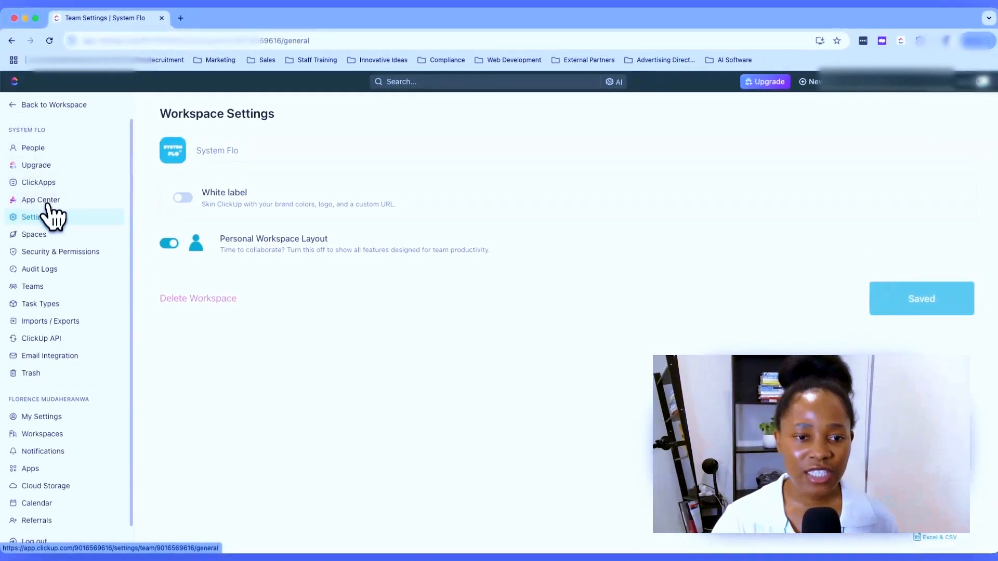
left_click(48, 304)
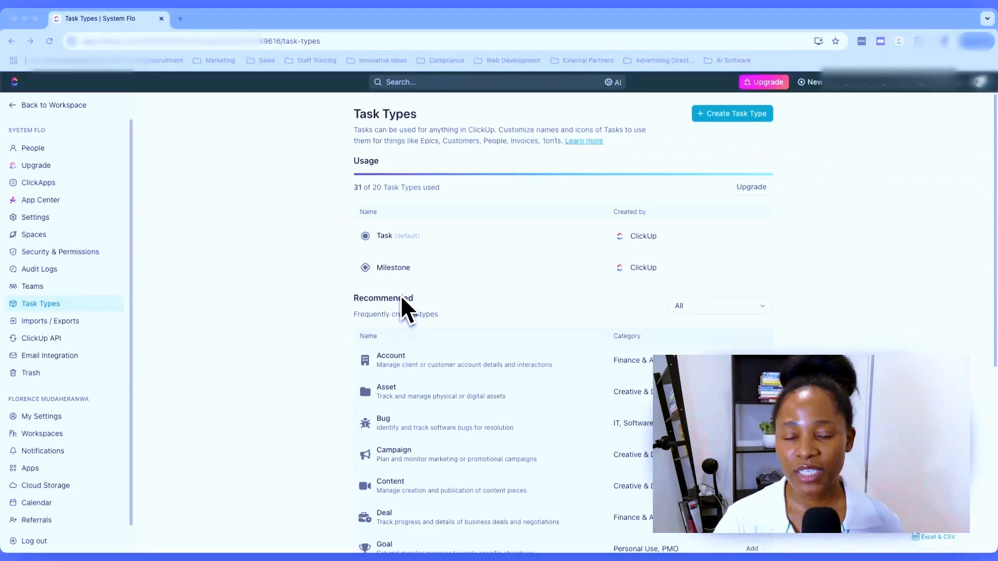
scroll(416, 219, "down", 1)
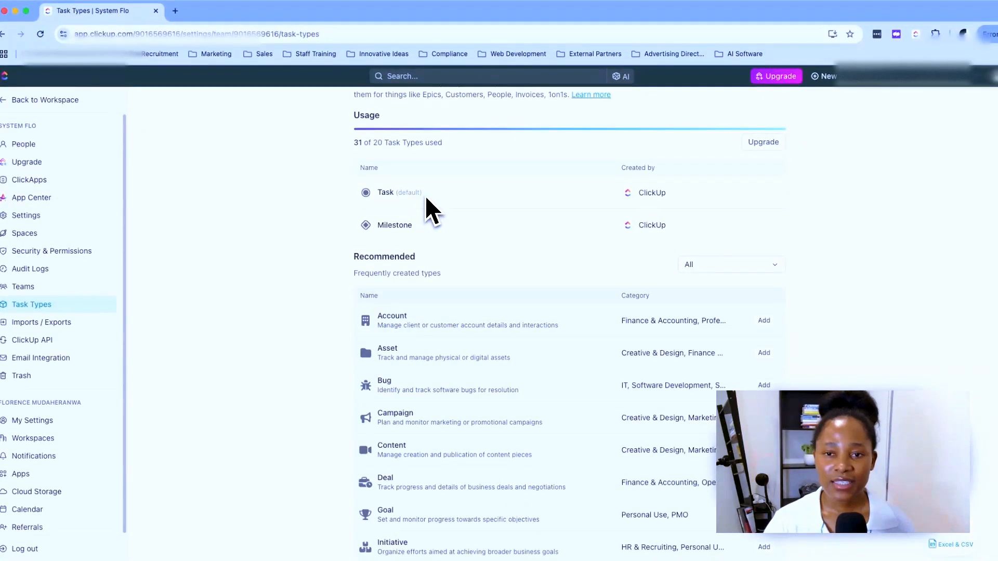
left_click_drag(422, 193, 379, 192)
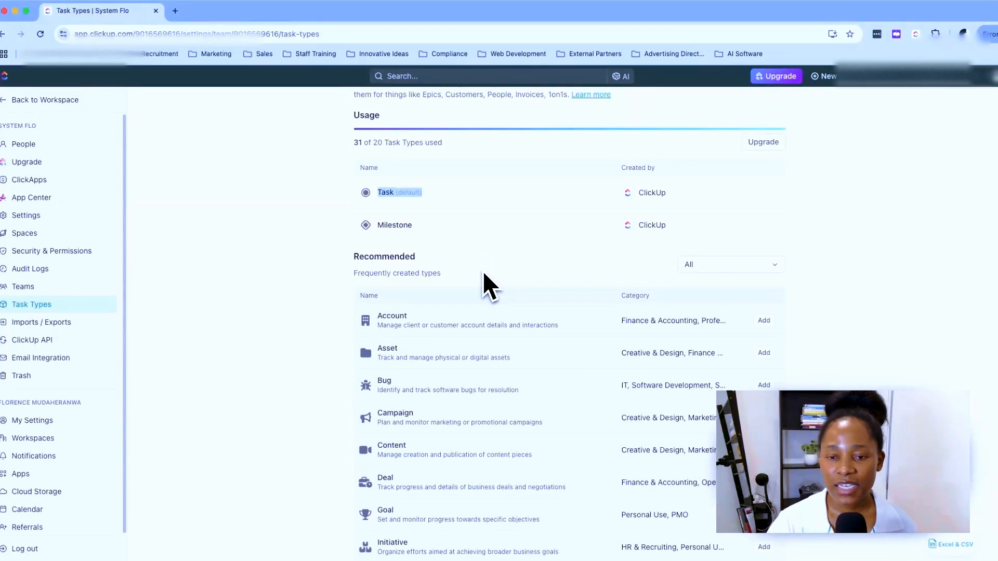
Step: Add the recommended Lead task type to the workspace
scroll(478, 271, "down", 3)
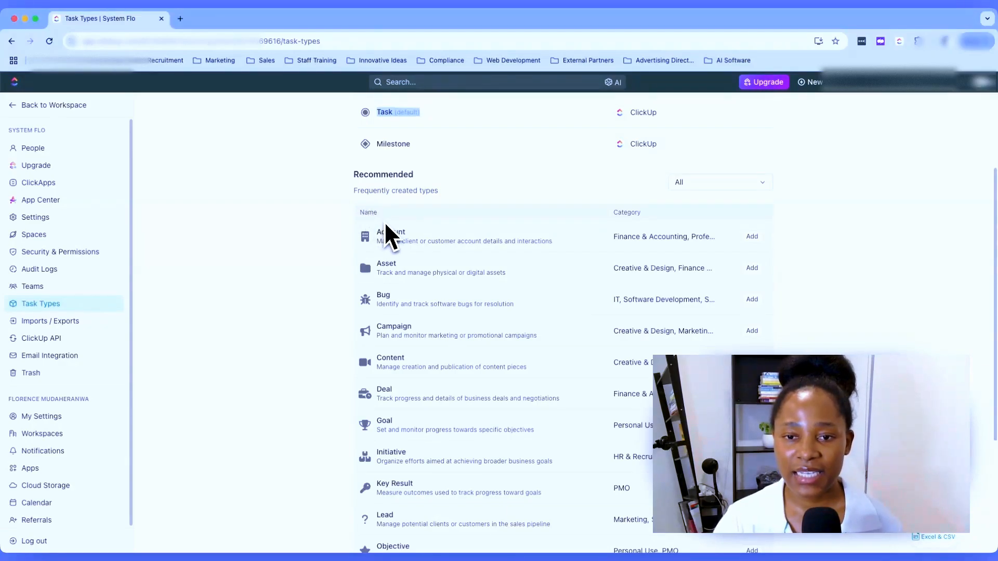
scroll(530, 383, "down", 2)
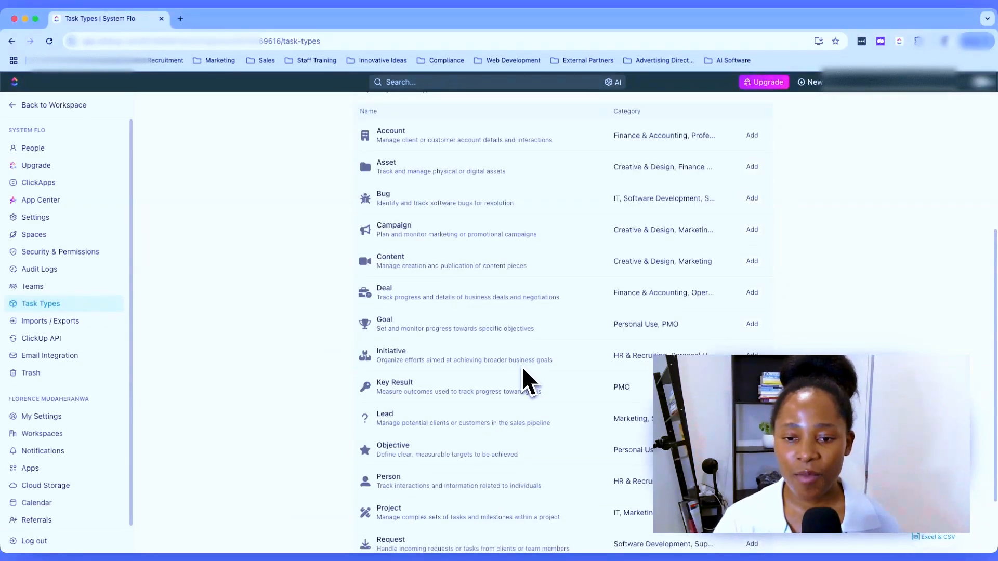
scroll(530, 384, "down", 1)
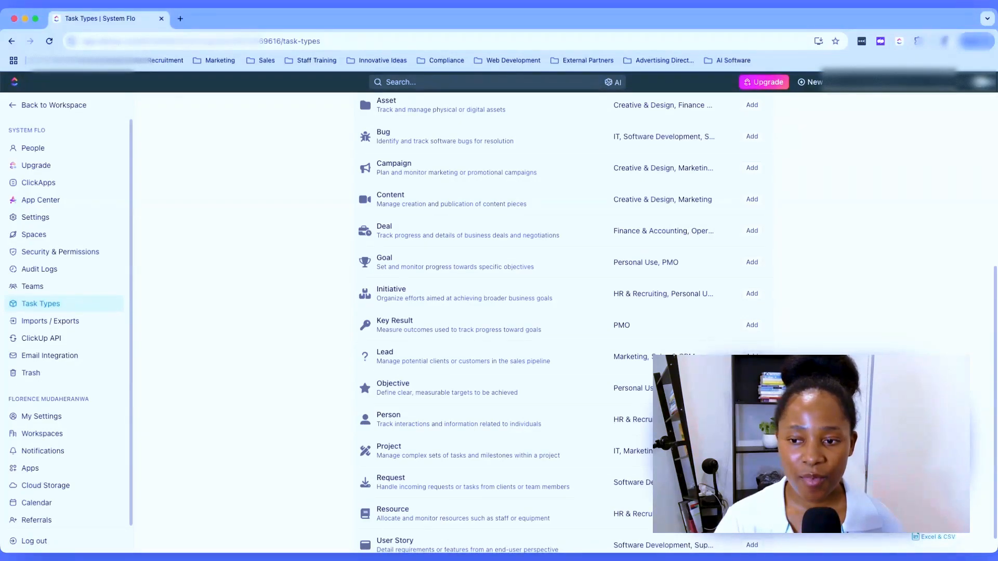
left_click(752, 357)
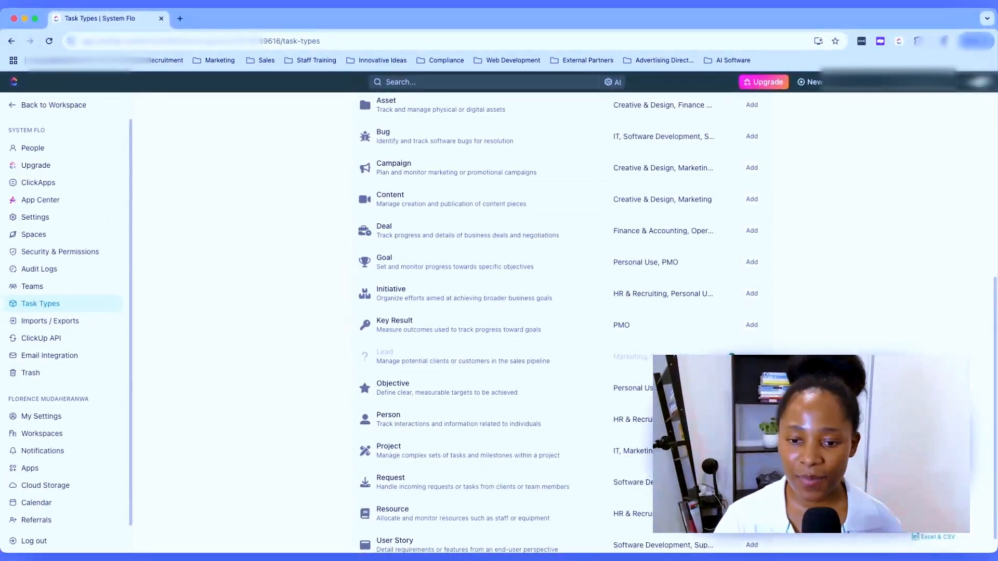
Step: Add the recommended Content task type to the workspace
scroll(742, 359, "down", 1)
scroll(364, 152, "up", 3)
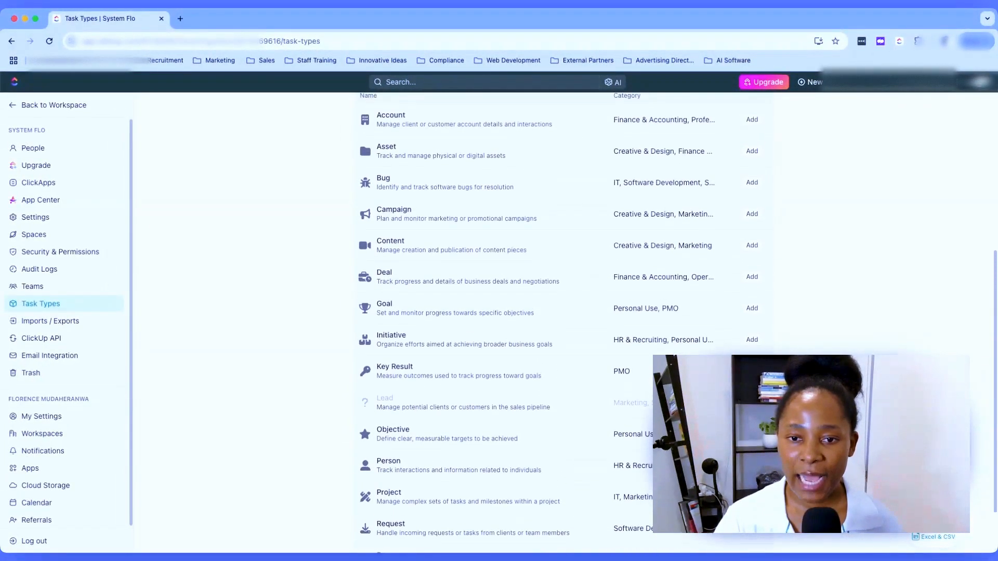
scroll(364, 153, "up", 2)
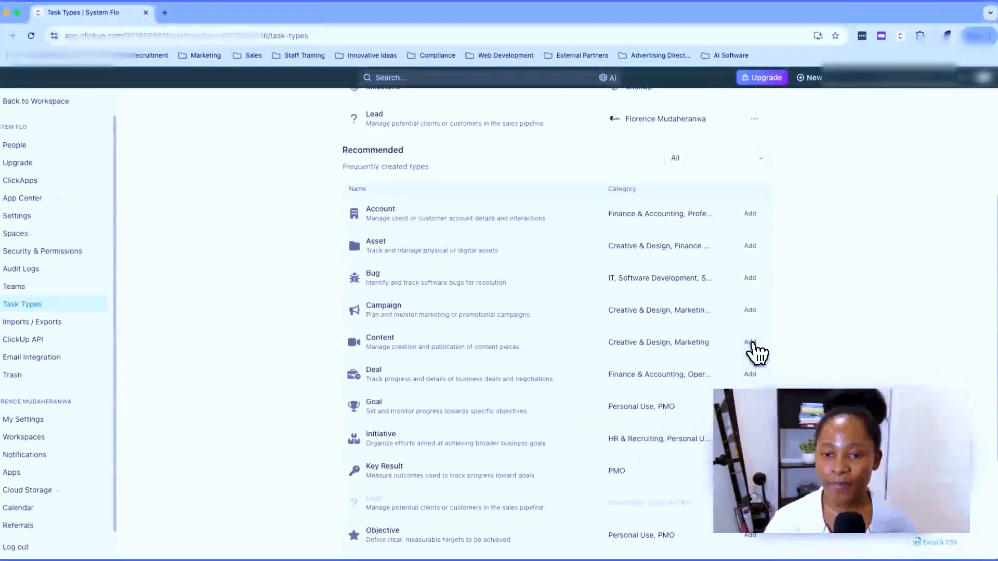
left_click(750, 343)
scroll(662, 348, "up", 4)
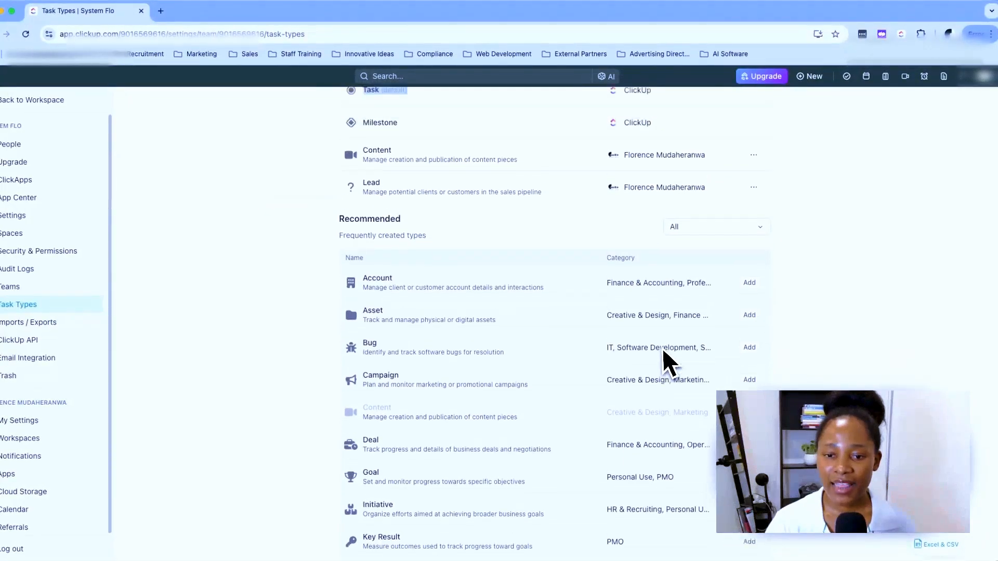
Step: Start a new custom task type with the singular name Applicant and the plural name Applicants
scroll(432, 397, "down", 1)
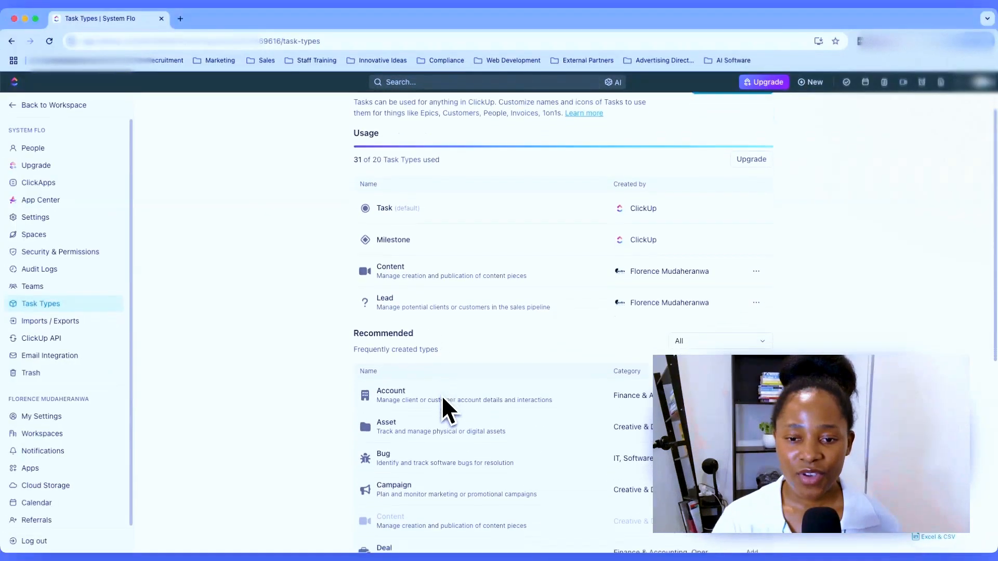
scroll(443, 398, "down", 5)
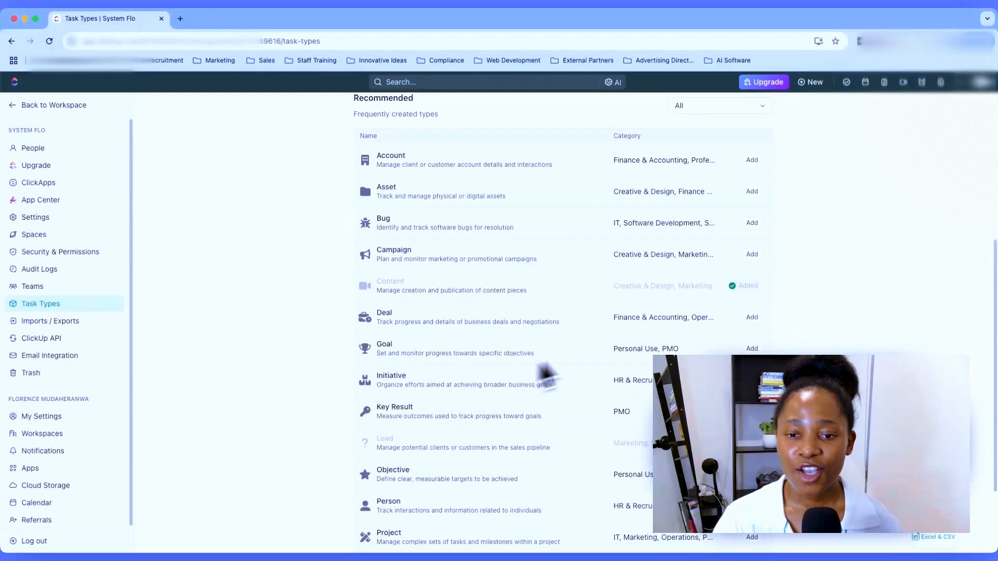
scroll(596, 347, "up", 5)
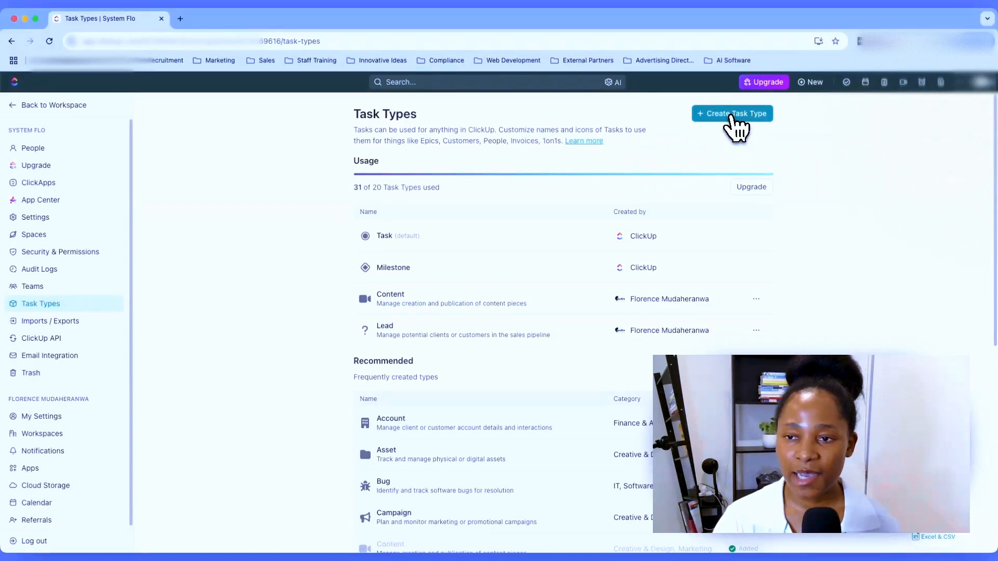
left_click(732, 116)
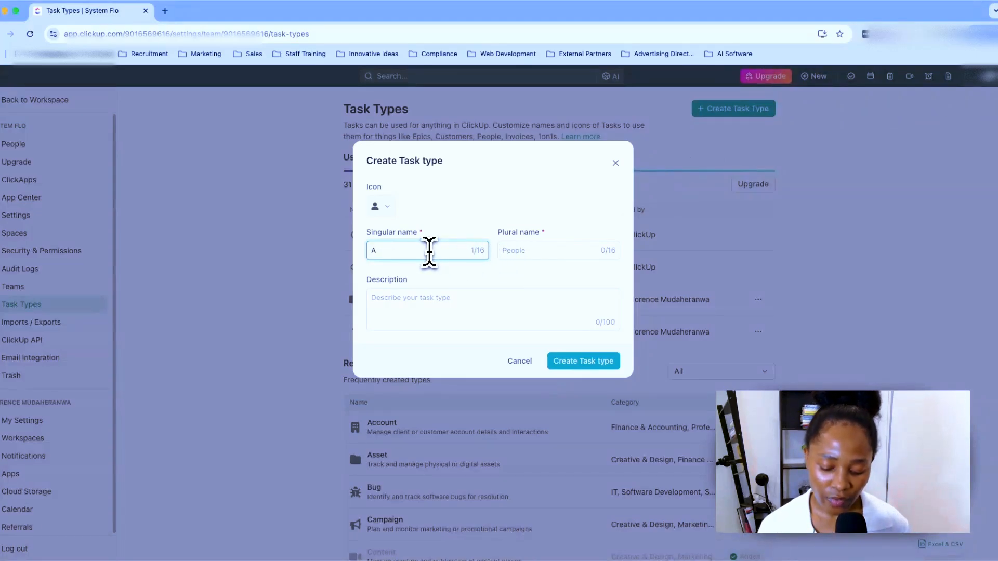
type("Applicant")
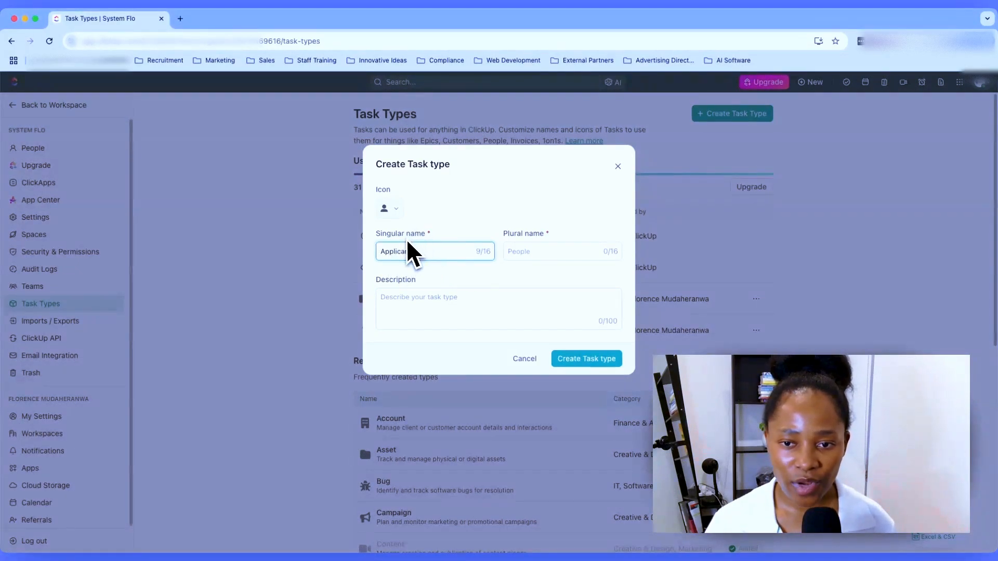
left_click(528, 248)
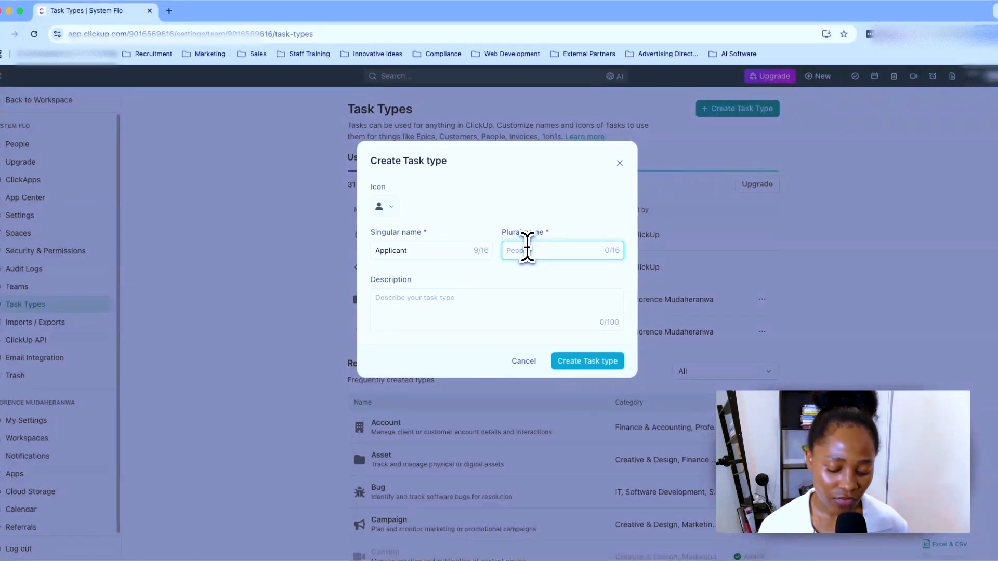
type("Applicants")
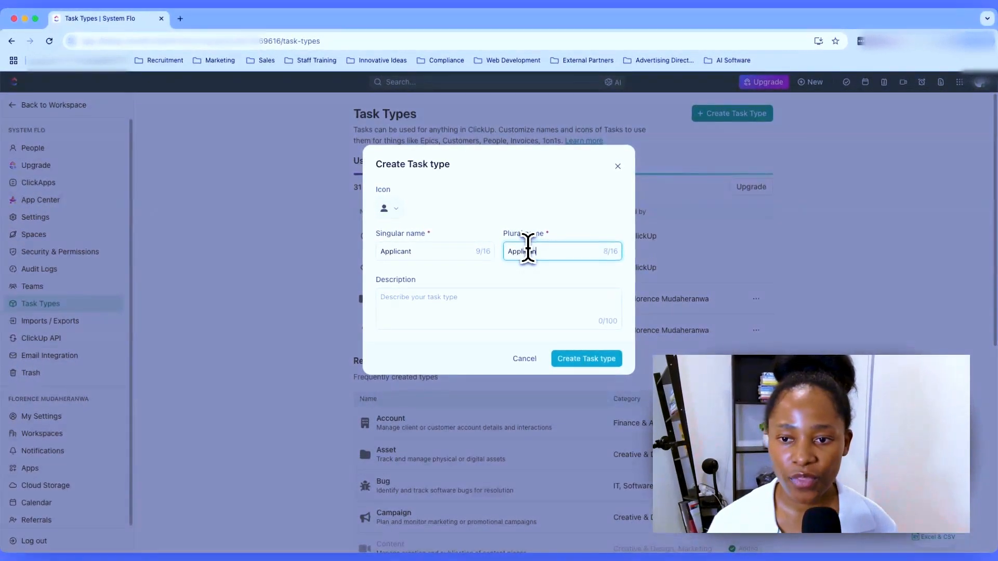
Step: Describe the Applicant type as "New candidates who applied for a role in our organisation", keep the person icon, and create it
left_click(459, 307)
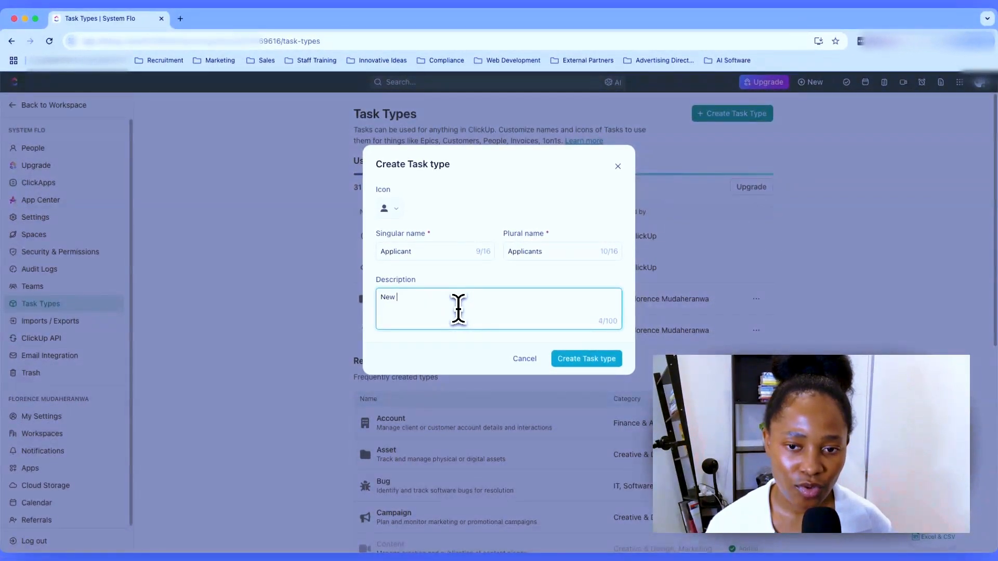
type("New candidates who applied for a role in our")
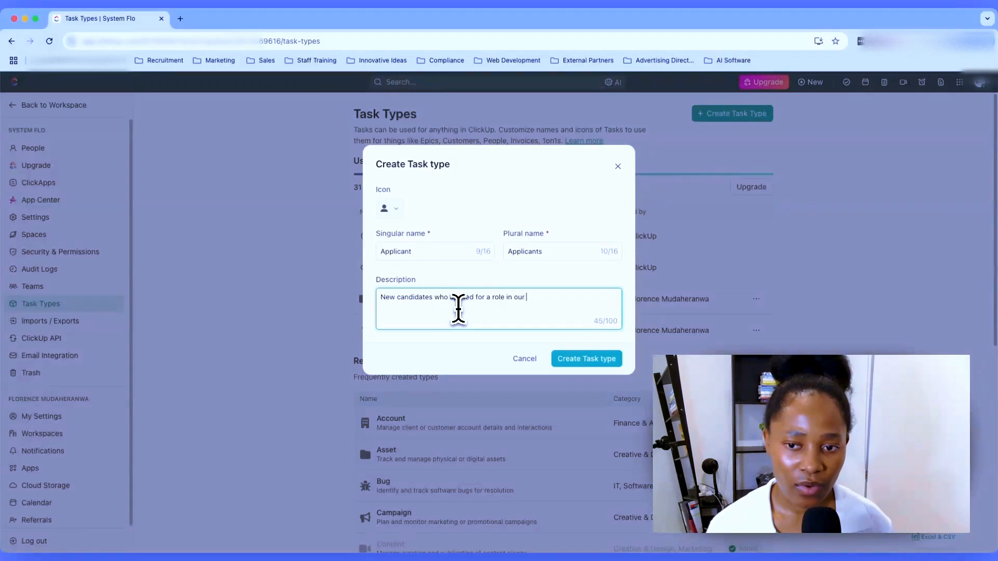
type("ganisation")
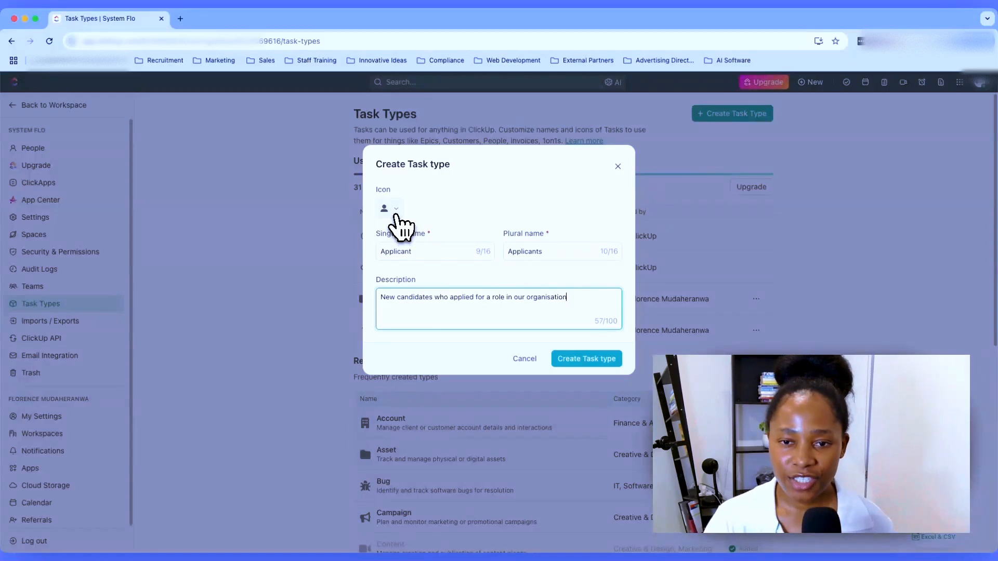
left_click(396, 210)
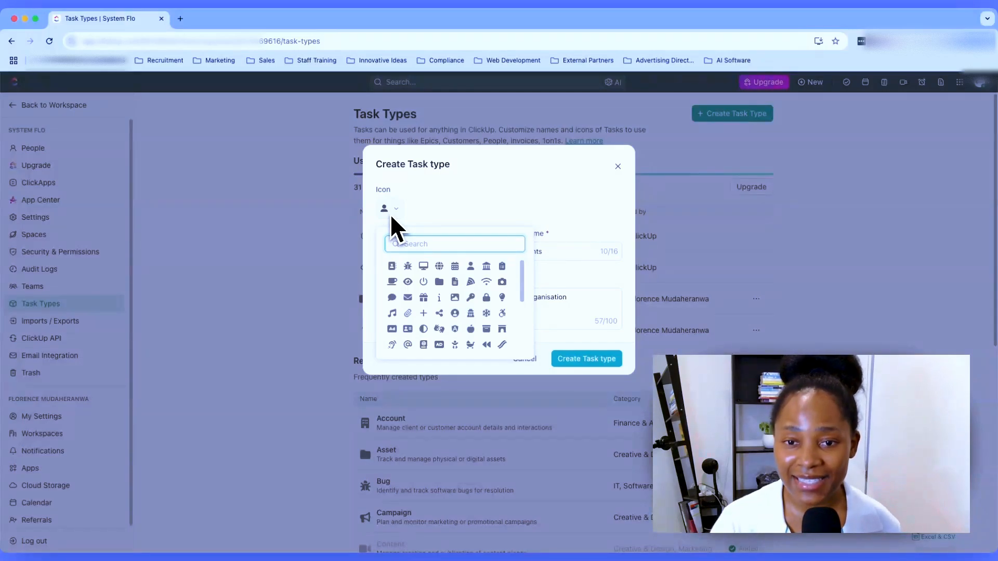
left_click(394, 209)
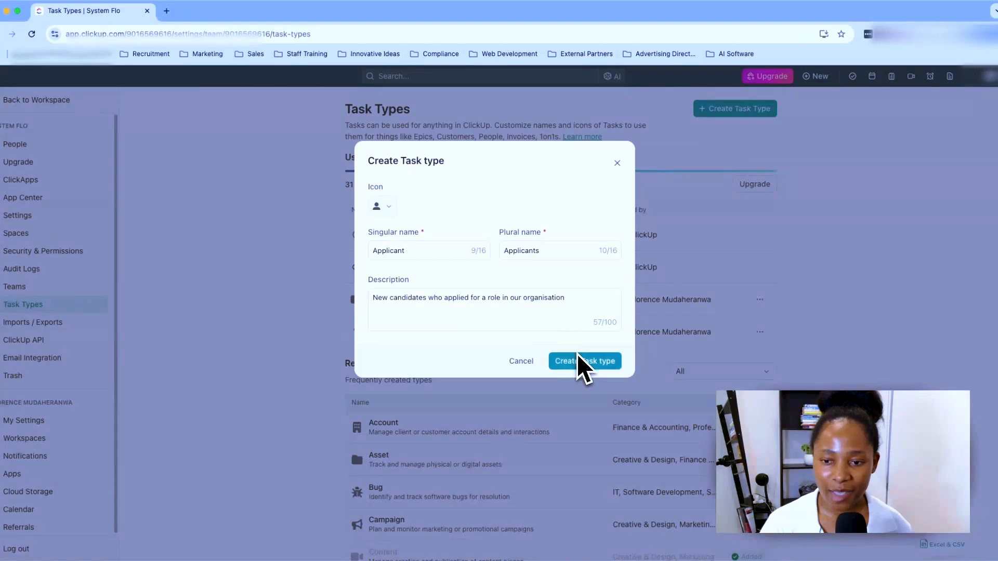
left_click(585, 358)
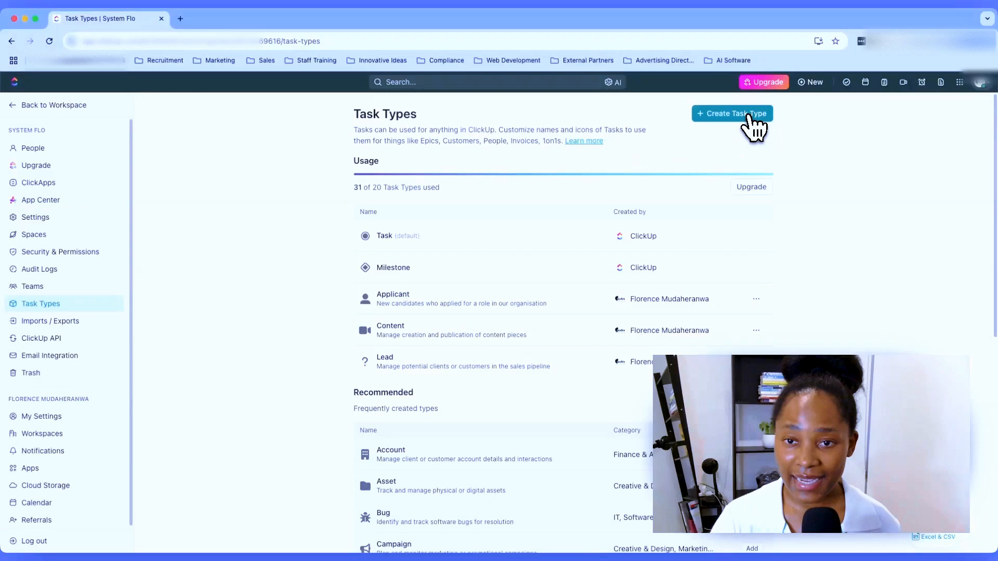
Step: Create a custom task type with the singular name Client and the plural name Clients
left_click(752, 125)
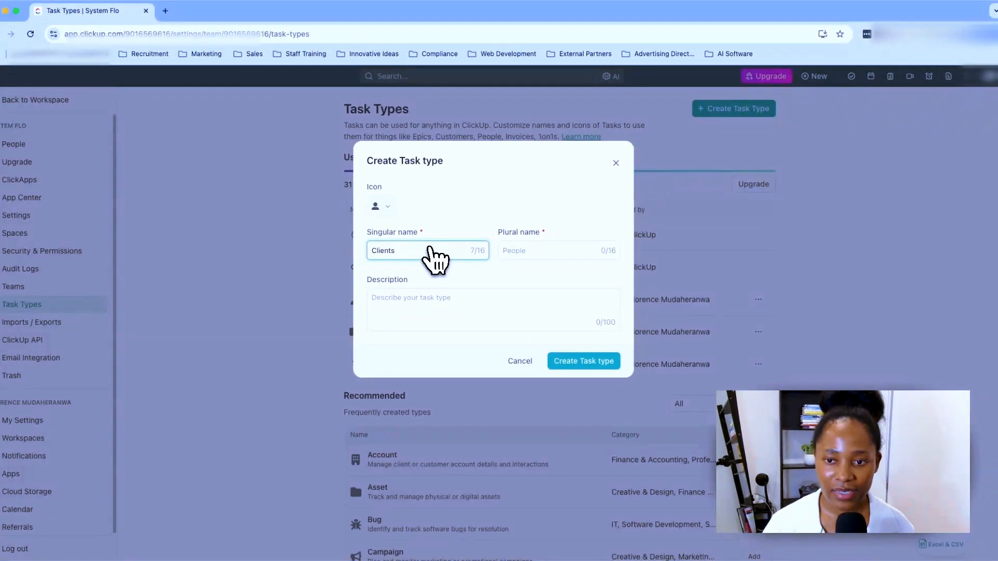
left_click(517, 251)
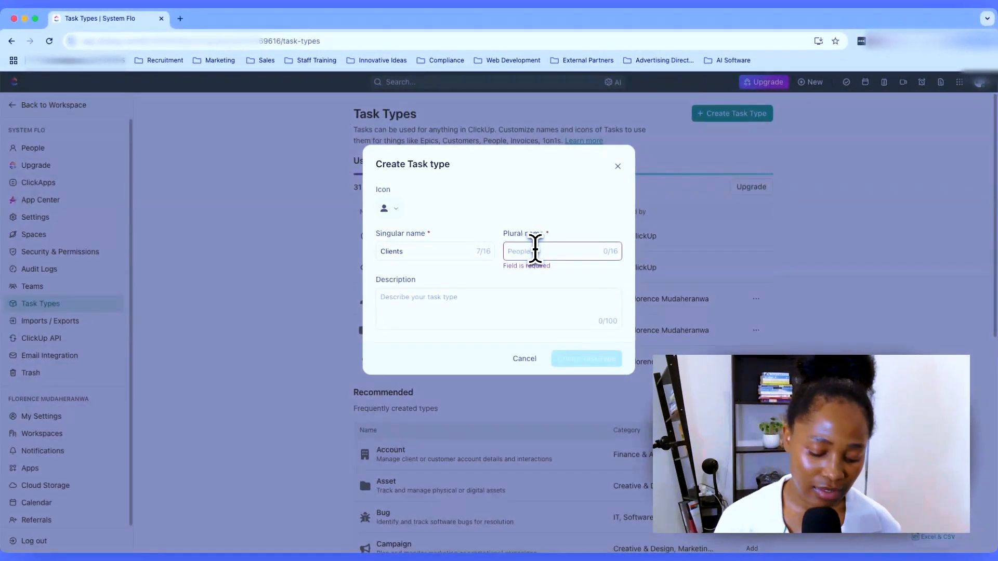
type("Clients")
left_click(426, 251)
key("BackSpace")
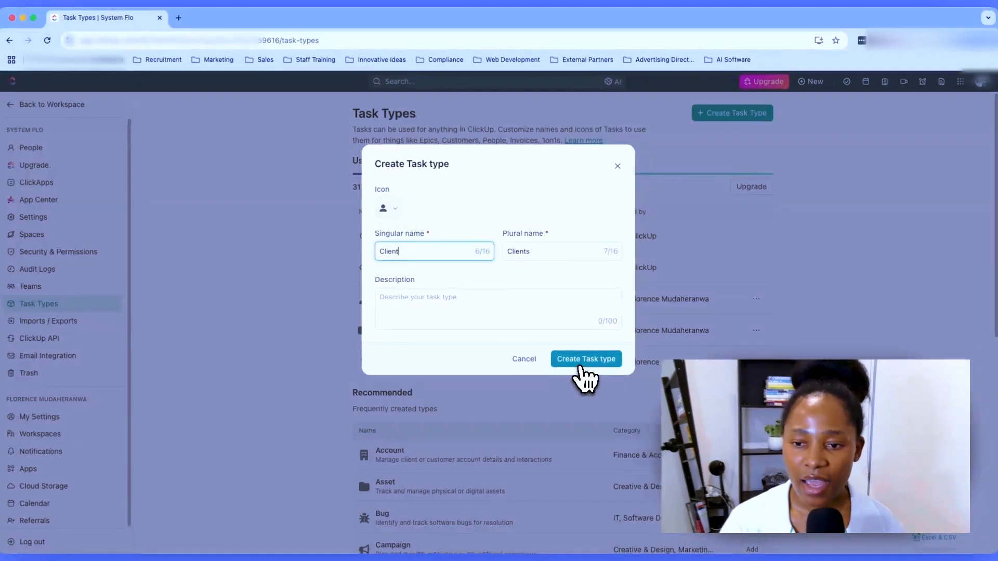
left_click(584, 359)
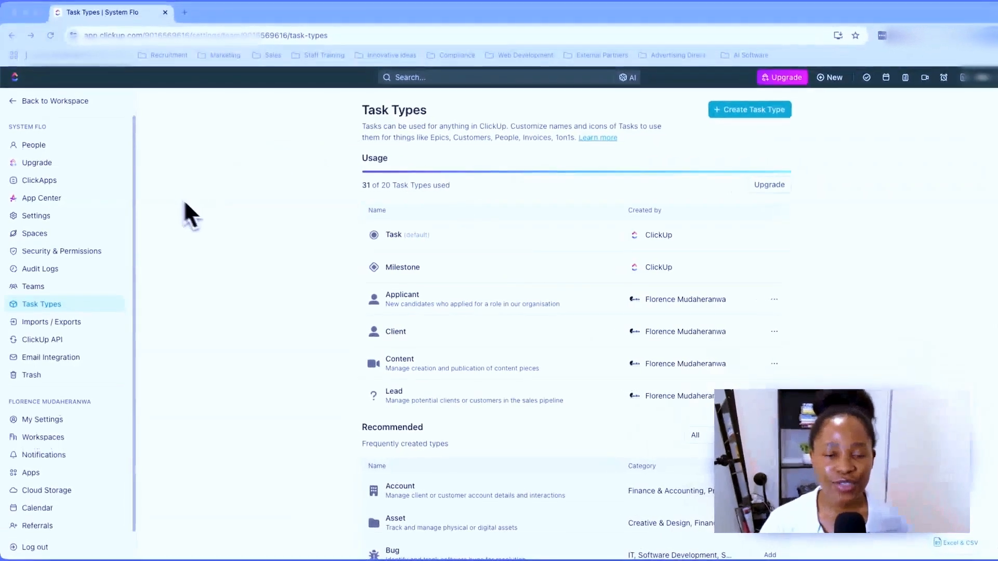
Step: Leave the settings for the workspace and expand the Position Hiring folder in the Recruitment space
left_click(30, 101)
left_click(15, 355)
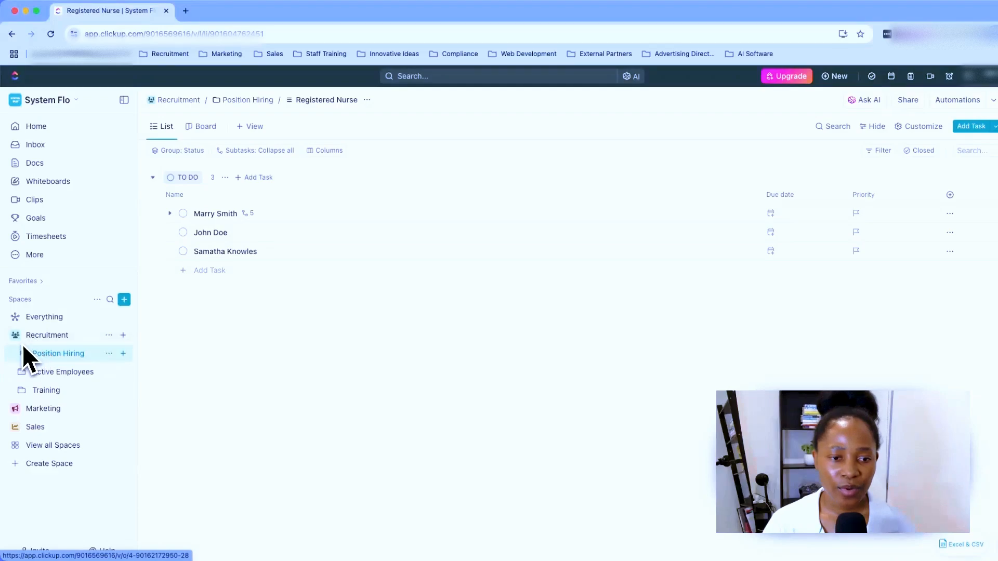
left_click(22, 354)
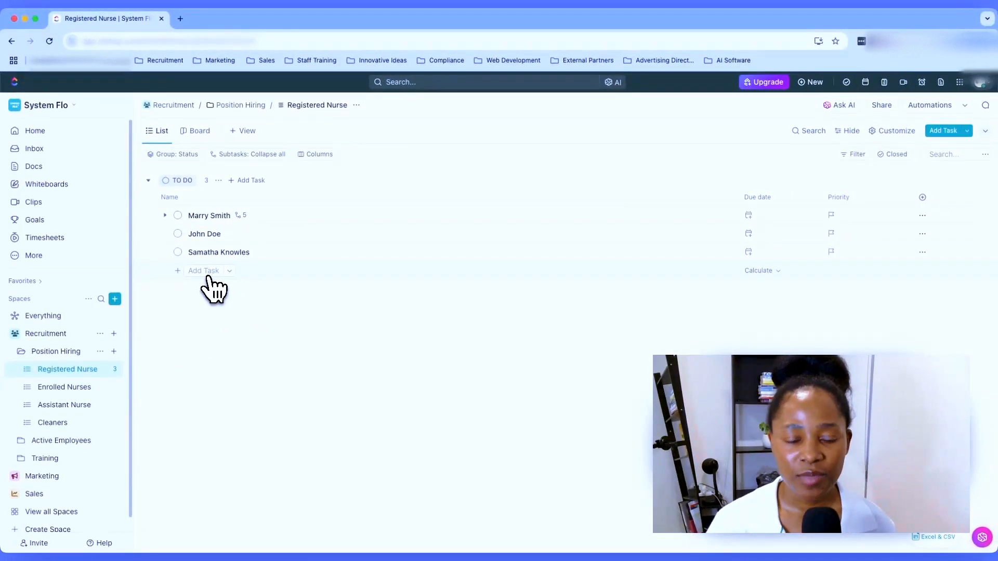
Step: Set the default task type of the Registered Nurse list to Applicant
left_click(209, 276)
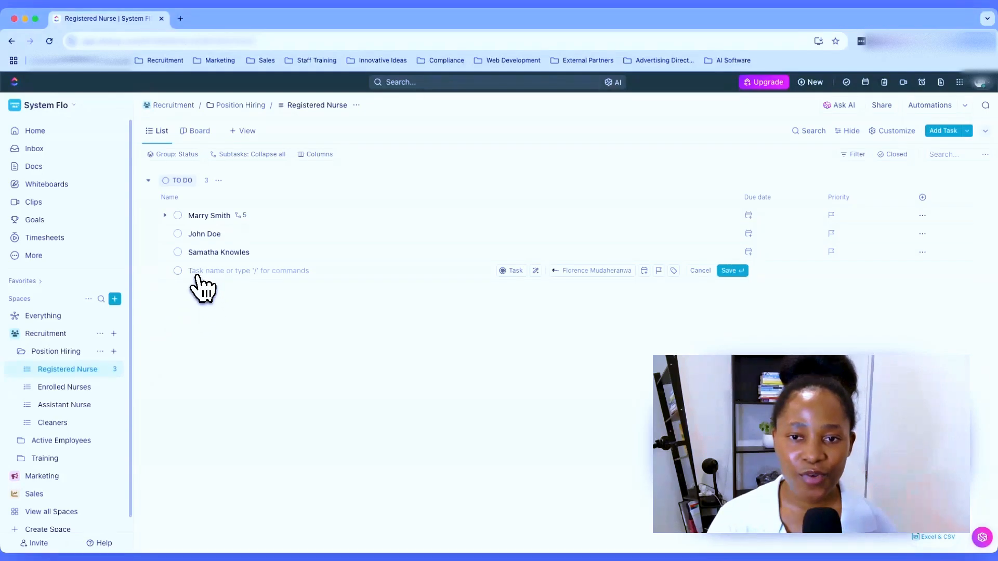
left_click(114, 371)
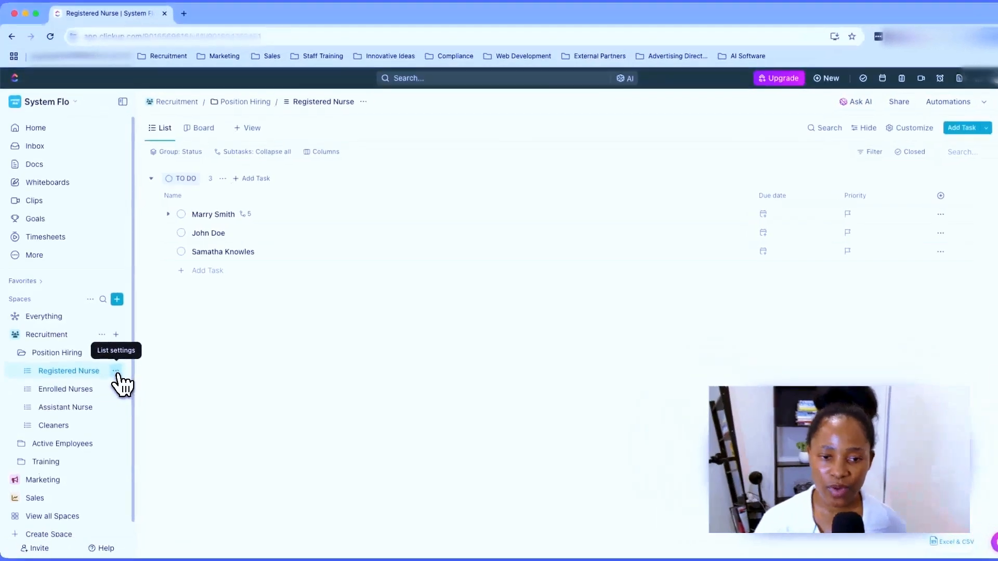
left_click(114, 369)
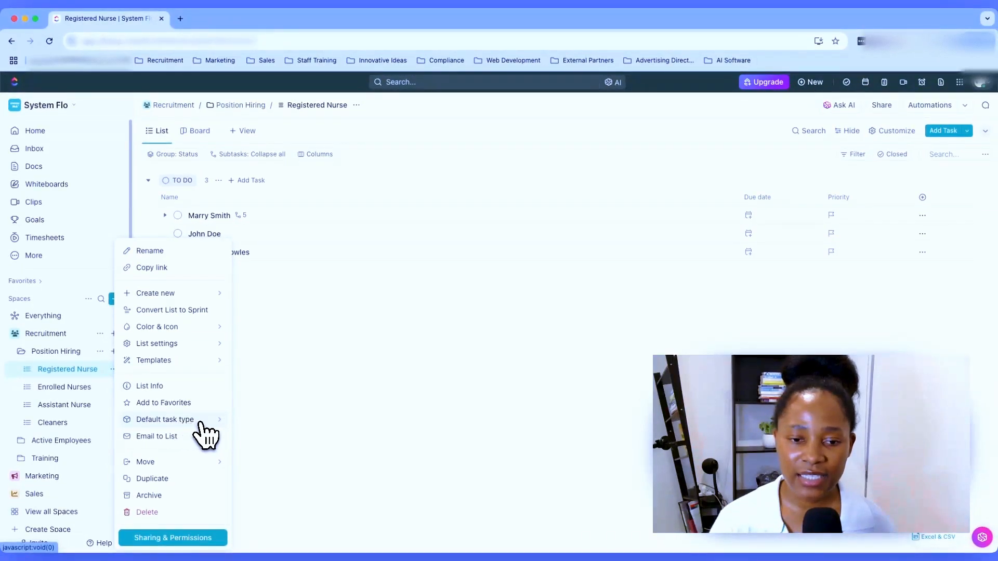
left_click(201, 421)
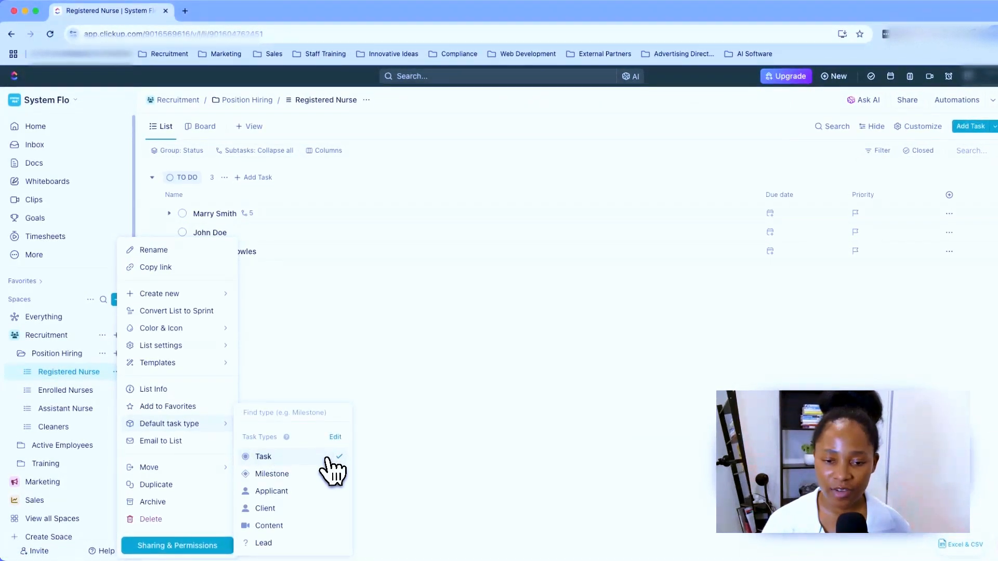
left_click(285, 491)
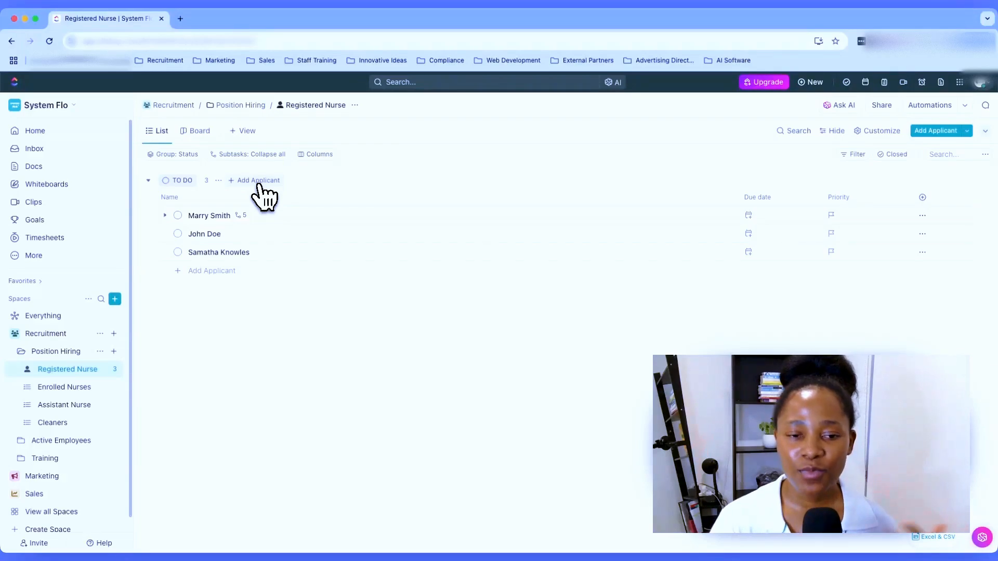
Step: Try to add a new applicant by first name to the To Do group of the Registered Nurse list
left_click(220, 270)
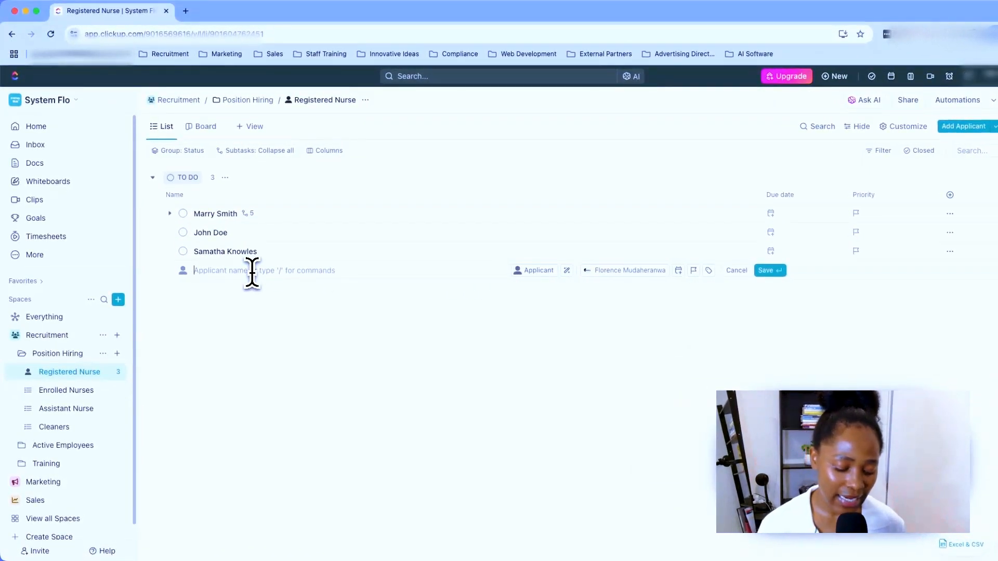
type("John")
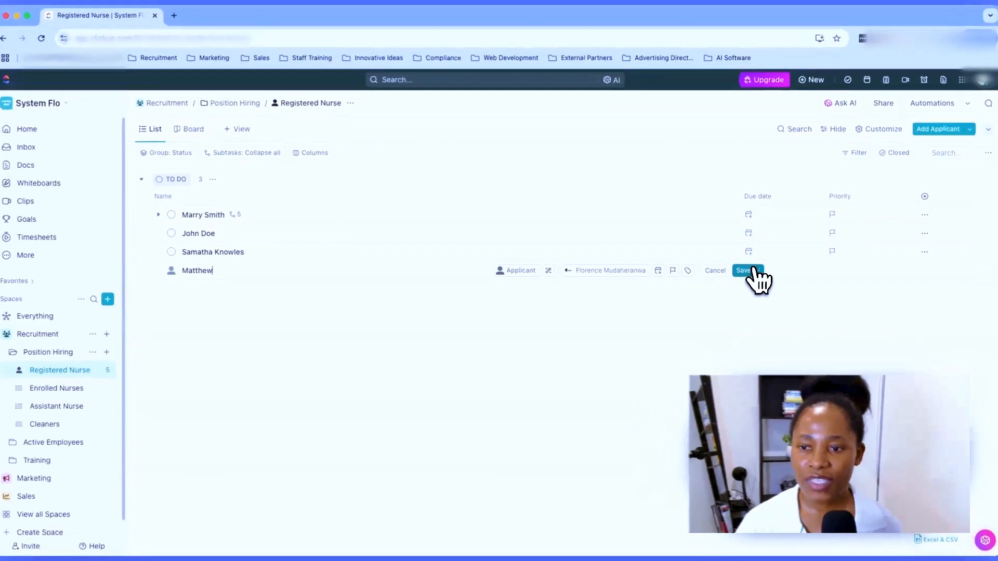
left_click(747, 271)
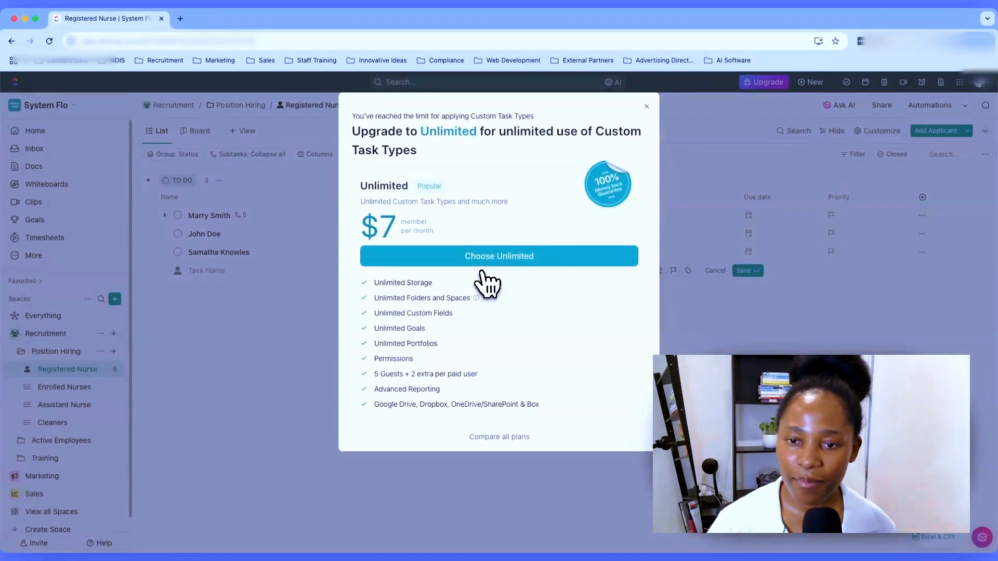
left_click(646, 106)
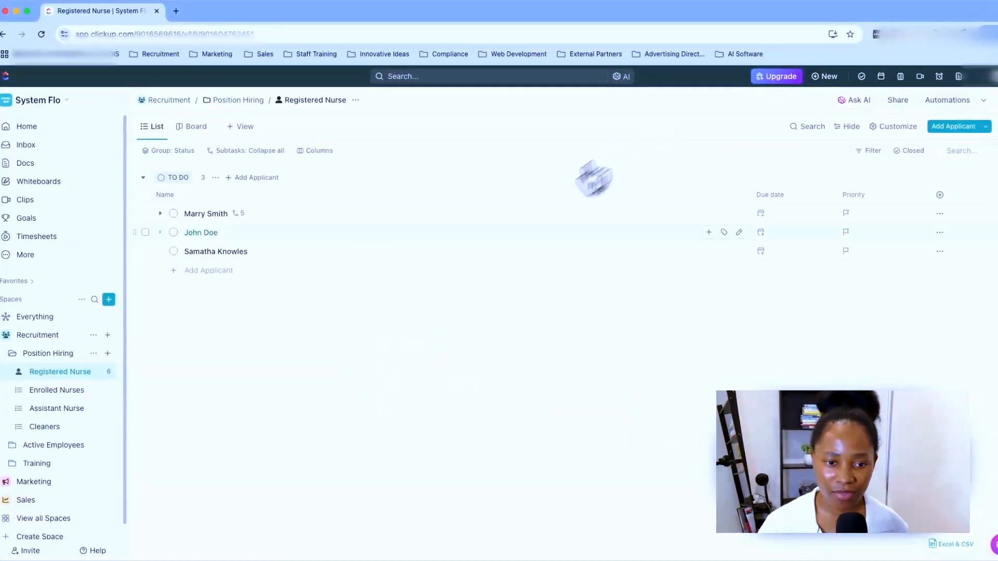
Step: Set the default task type of the Instagram Content list, in the Marketing space's Content Management folder, to Content
left_click(16, 335)
left_click(18, 355)
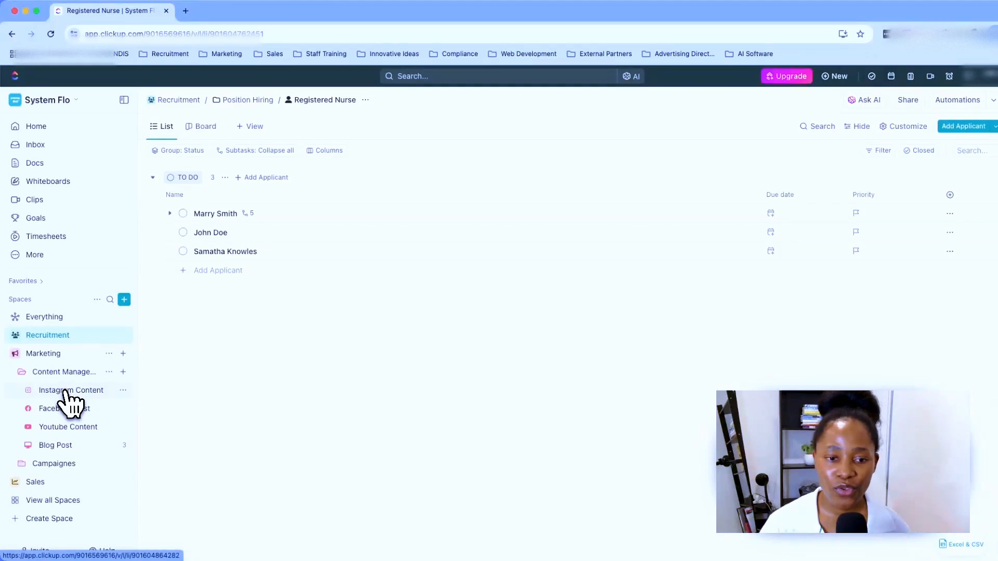
left_click(67, 391)
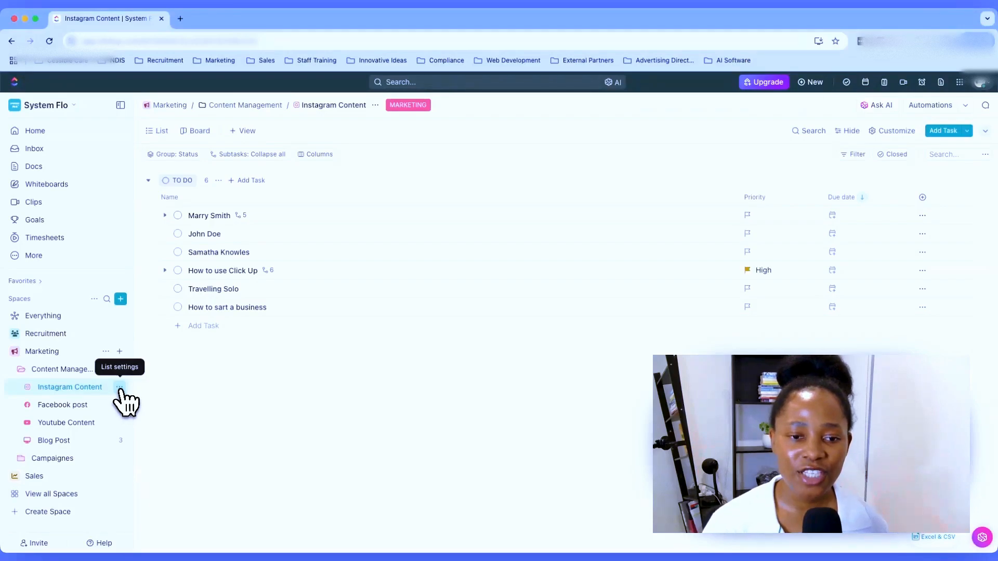
left_click(120, 387)
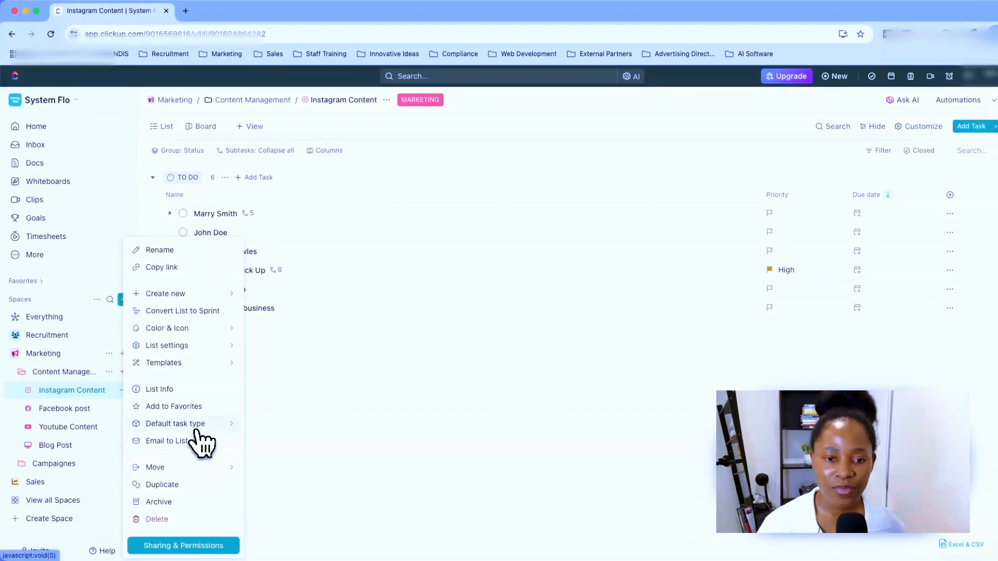
mouse_move(208, 430)
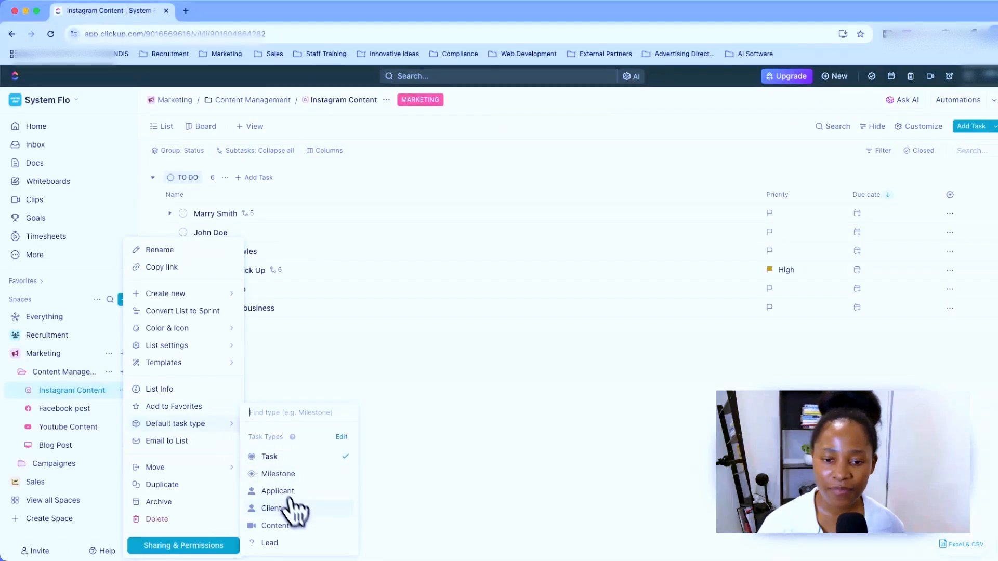
left_click(300, 525)
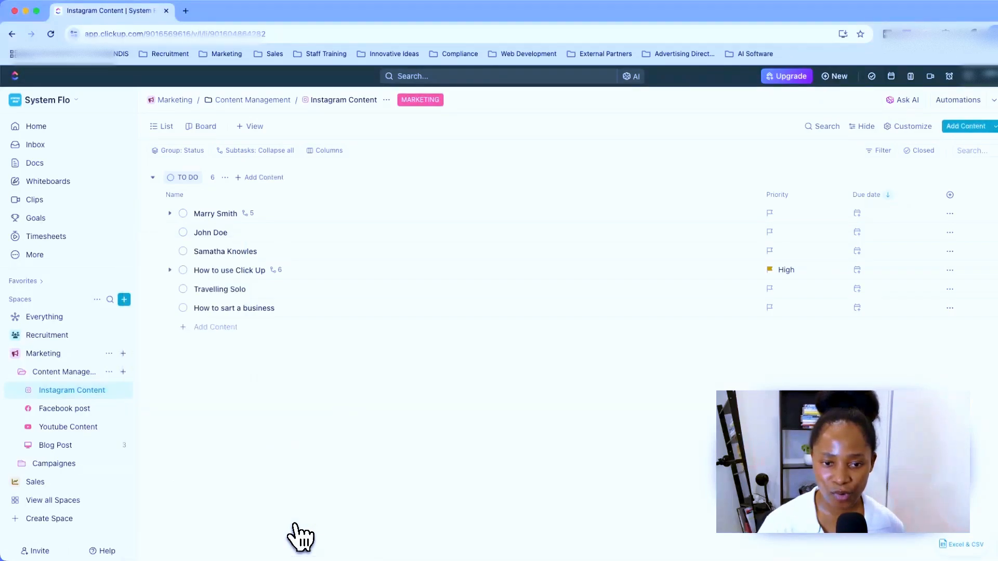